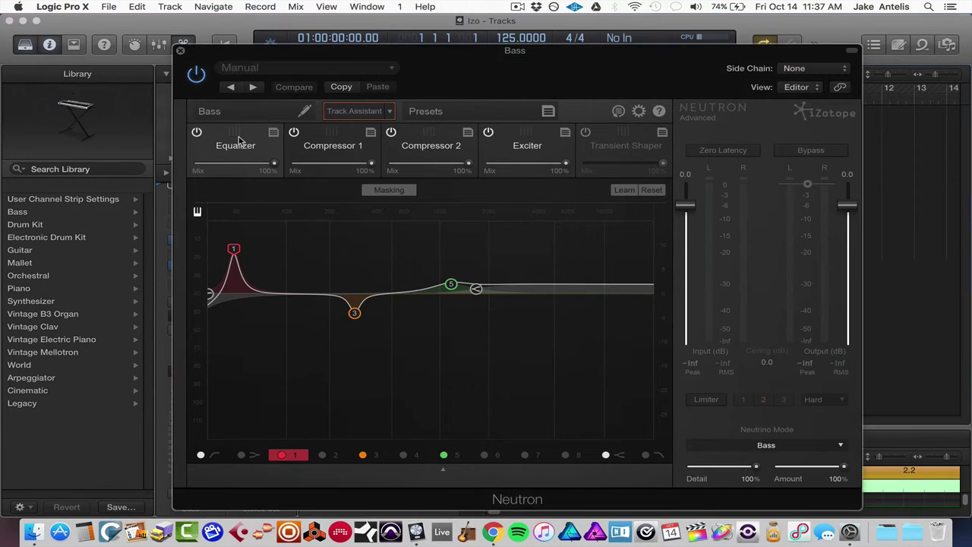
- Review the bass's Compressor 1, Compressor 2 and Exciter, then switch on the Transient Shaper
left_click(320, 144)
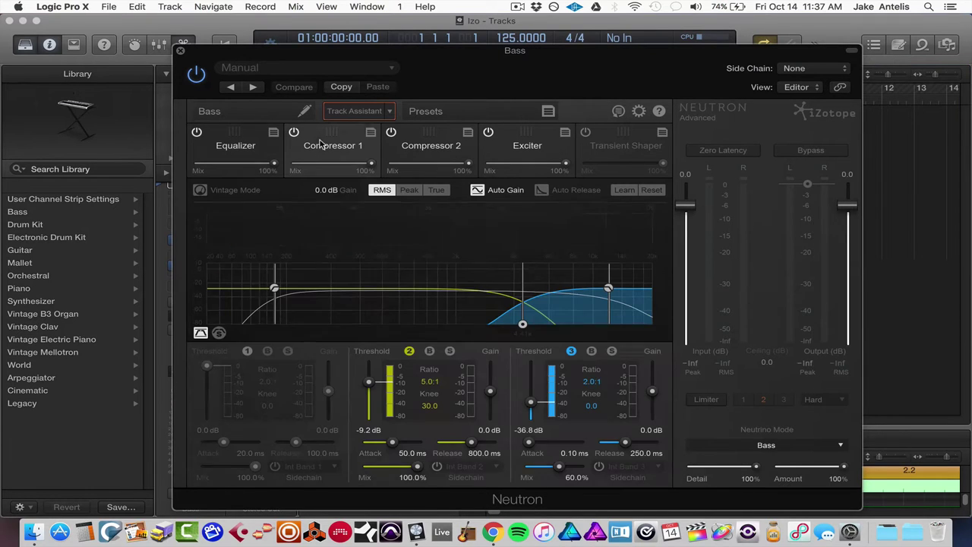
left_click(435, 144)
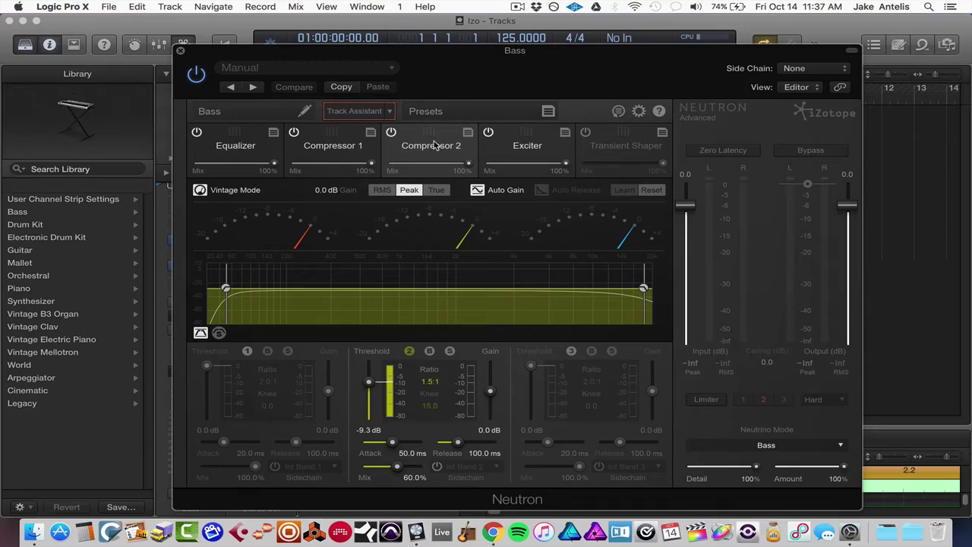
left_click(510, 144)
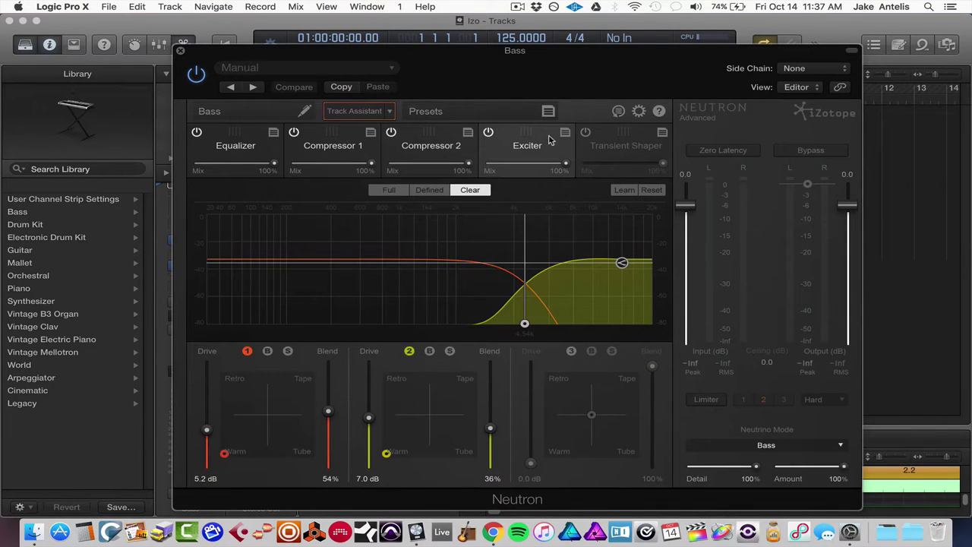
left_click(616, 136)
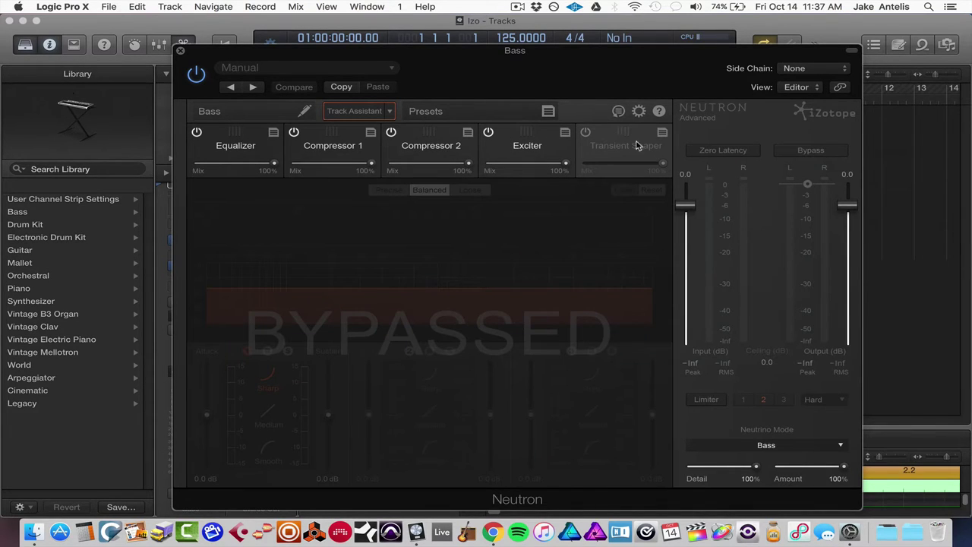
left_click(586, 133)
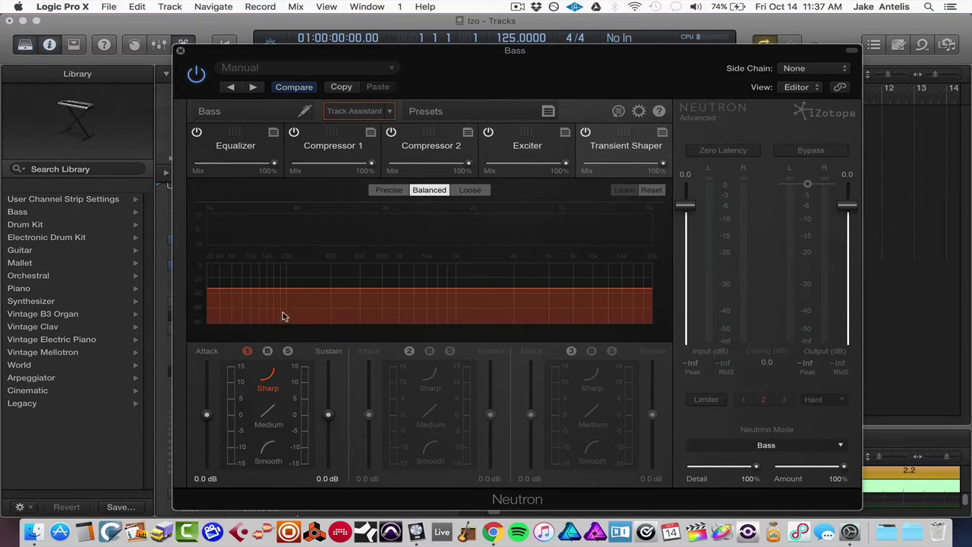
- Bring back the bass Equalizer curve, moving the Neutron window aside to check the tracks and back
left_click(237, 147)
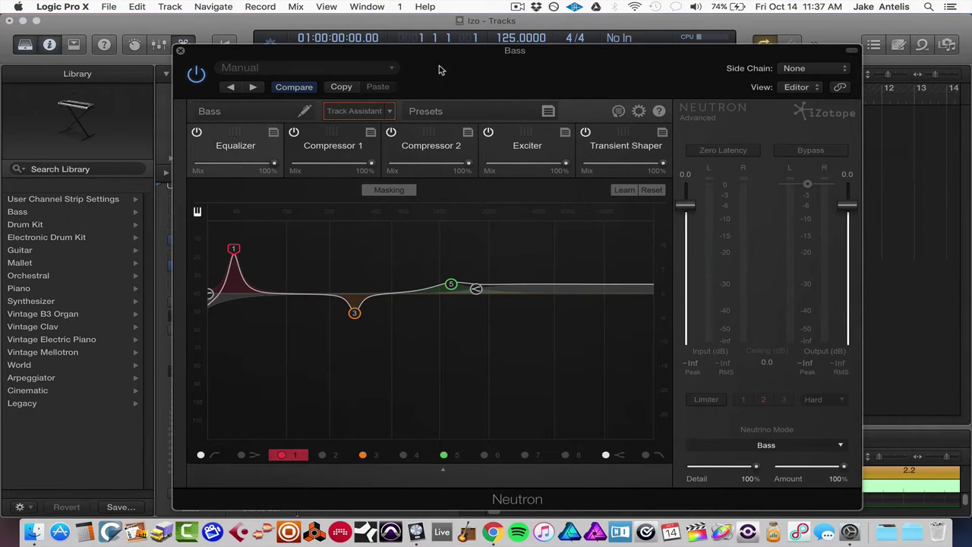
left_click_drag(439, 65, 891, 90)
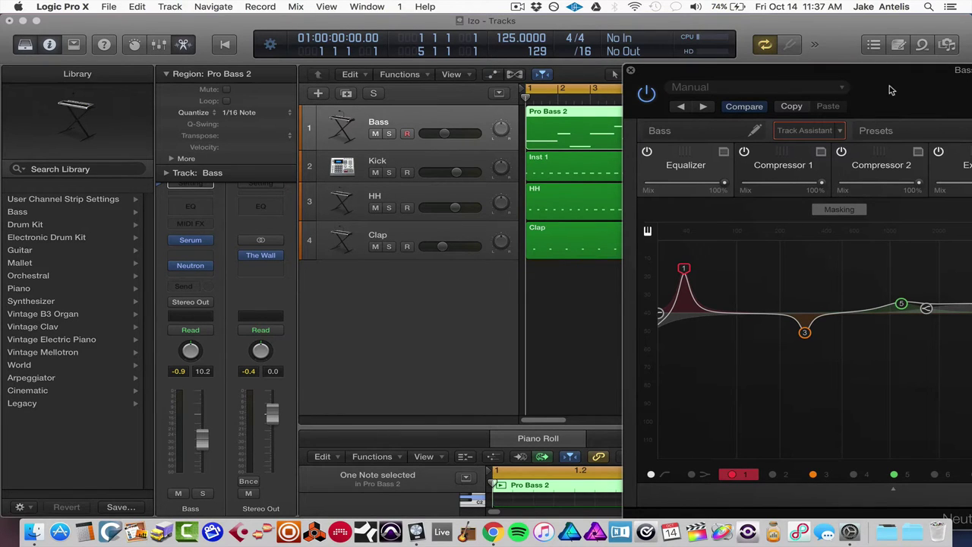
left_click_drag(891, 91, 468, 64)
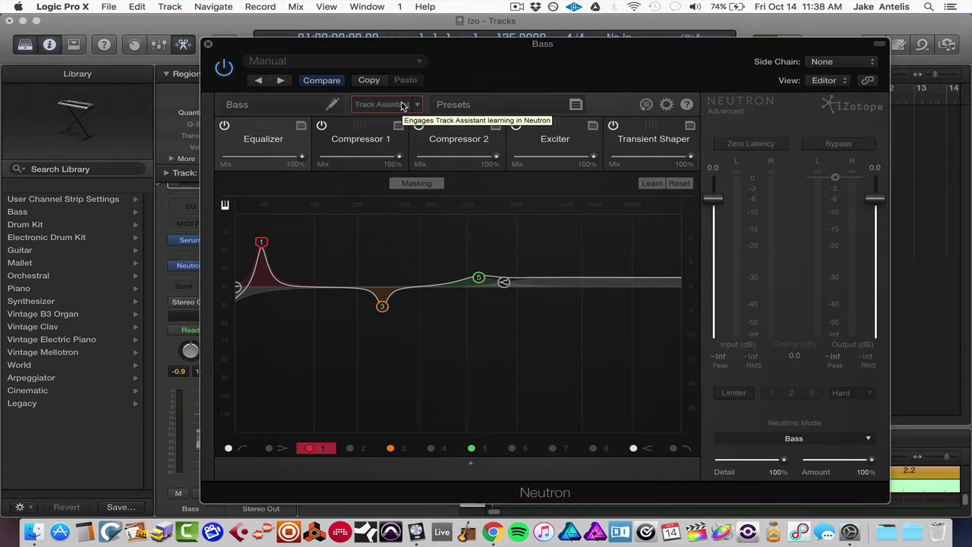
left_click(428, 185)
left_click(484, 185)
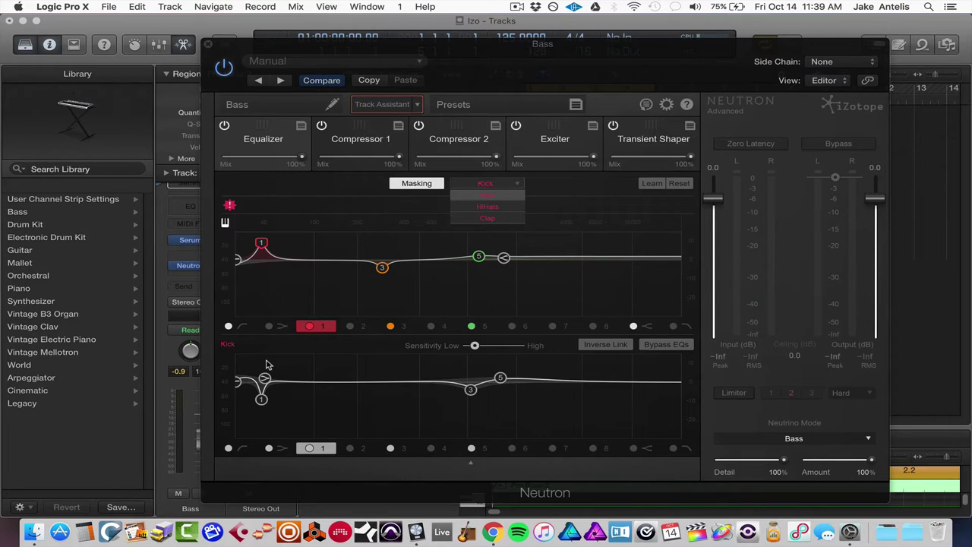
left_click(368, 184)
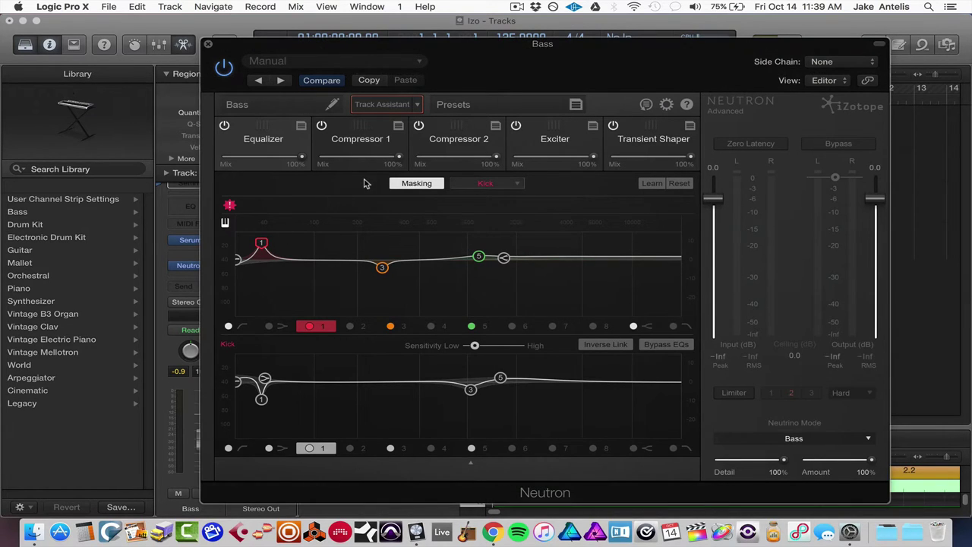
left_click(403, 184)
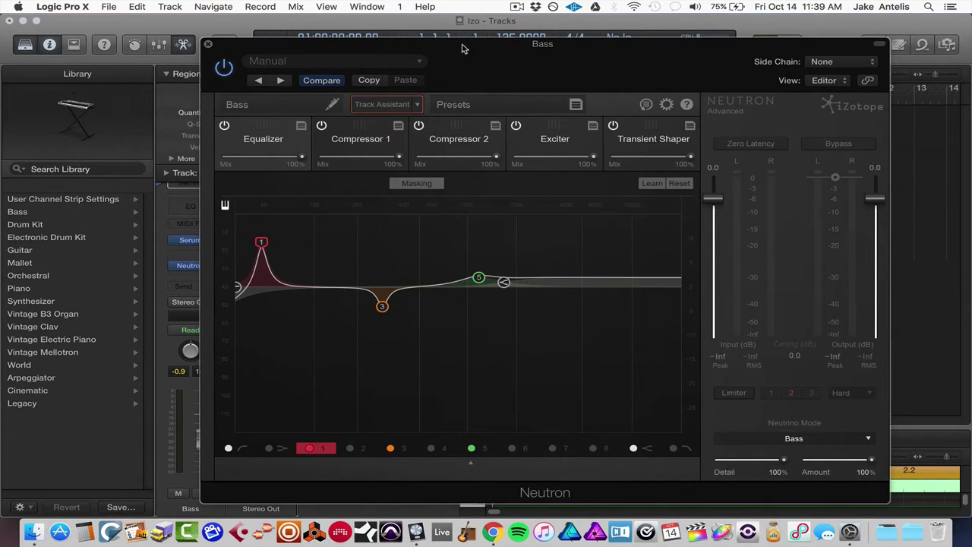
- Run Track Assistant on the bass while playing it back so it can analyse the track
left_click_drag(466, 62, 476, 56)
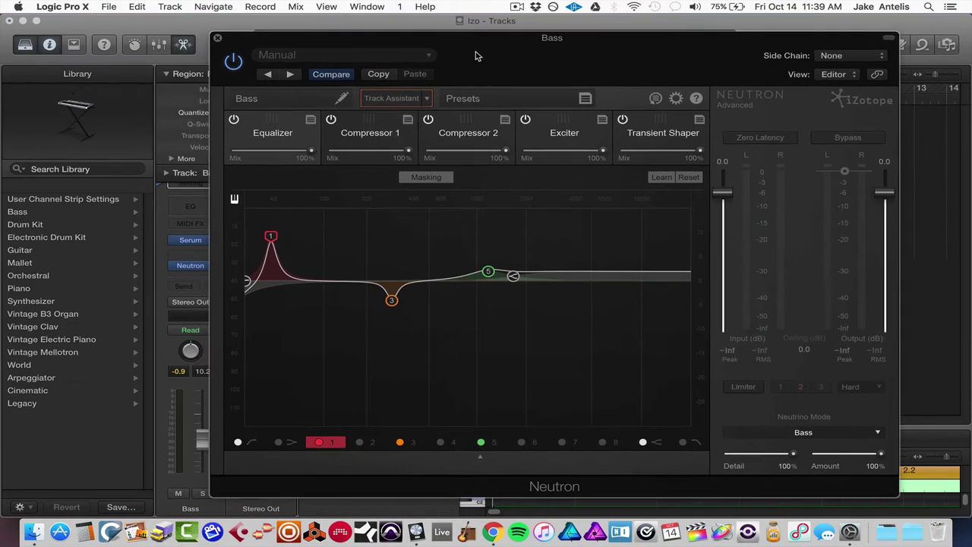
left_click(403, 99)
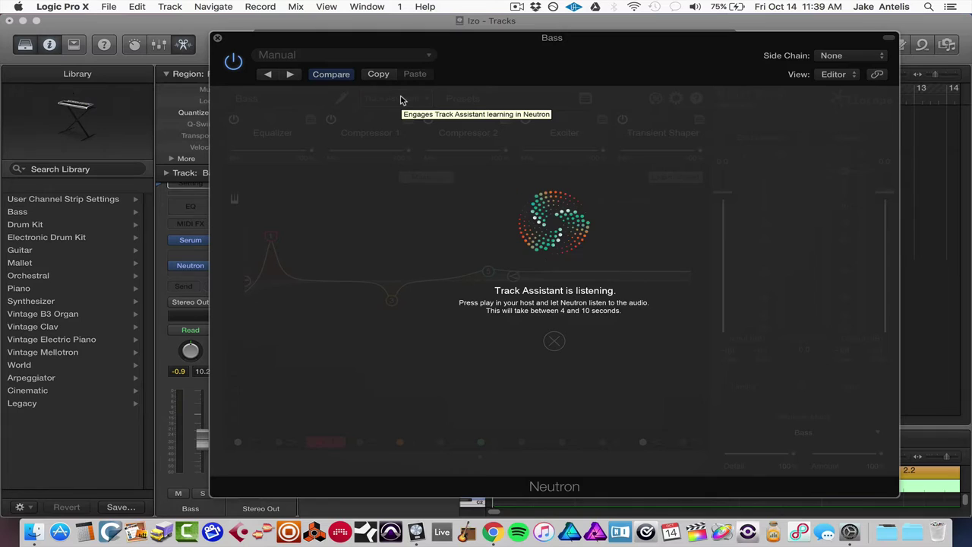
key("space")
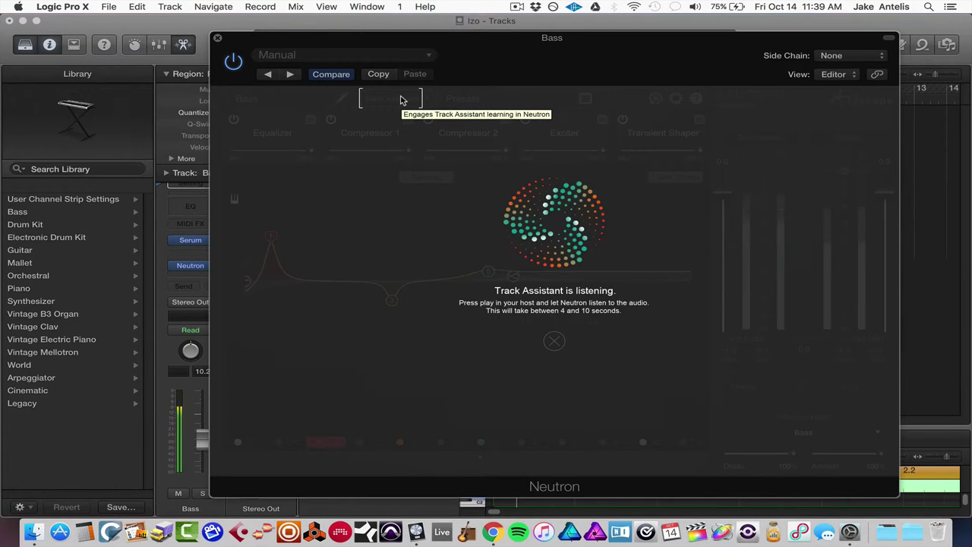
key("XF86AudioRaiseVolume")
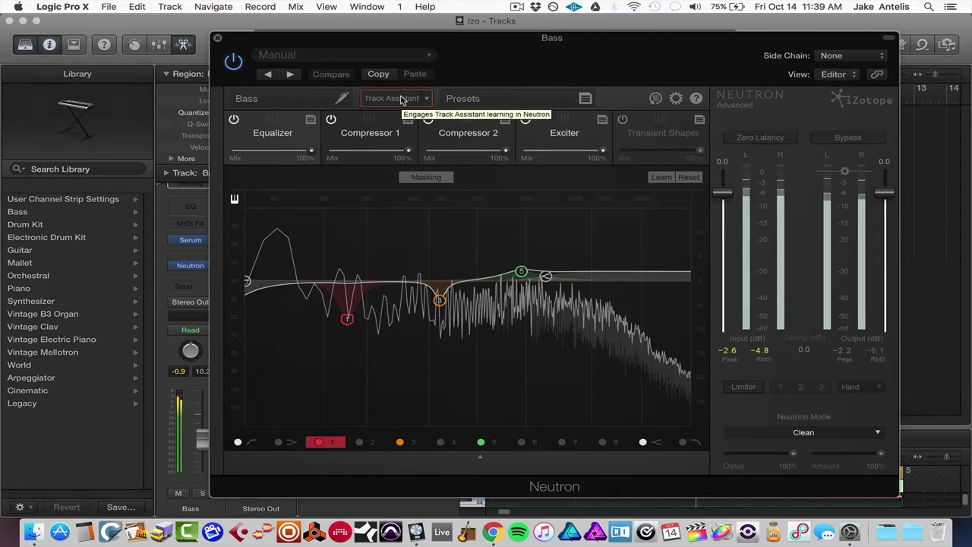
- Stop playback and review the bass's new Compressor 1, Compressor 2 and Exciter settings
key("space")
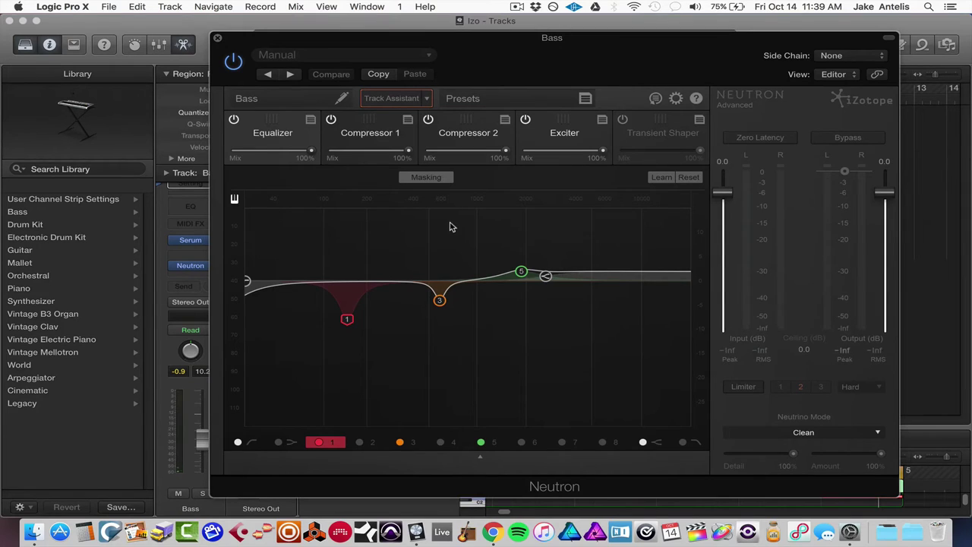
left_click(392, 136)
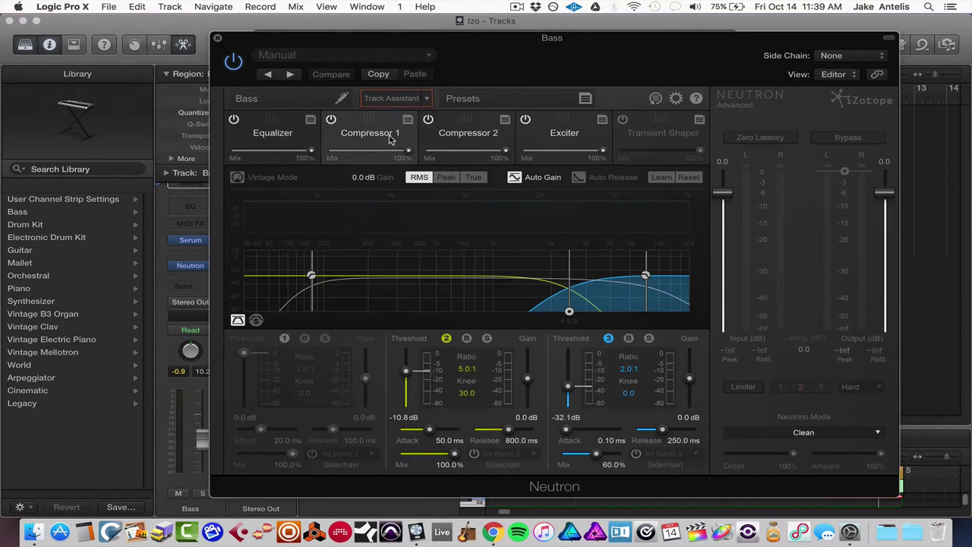
left_click(460, 130)
left_click(553, 135)
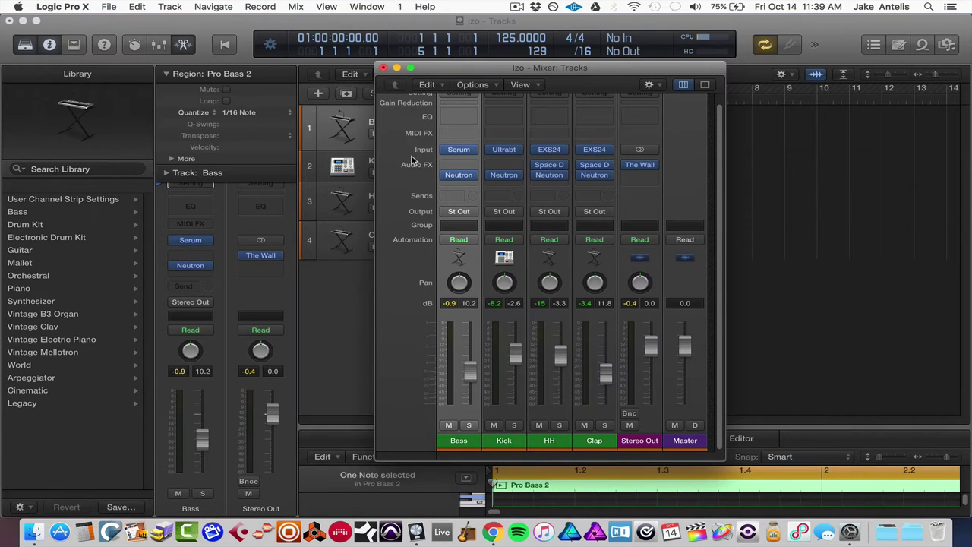
- Inspect the Kick's Neutron Transient Shaper, Exciter and both Compressors, then close it
left_click(508, 176)
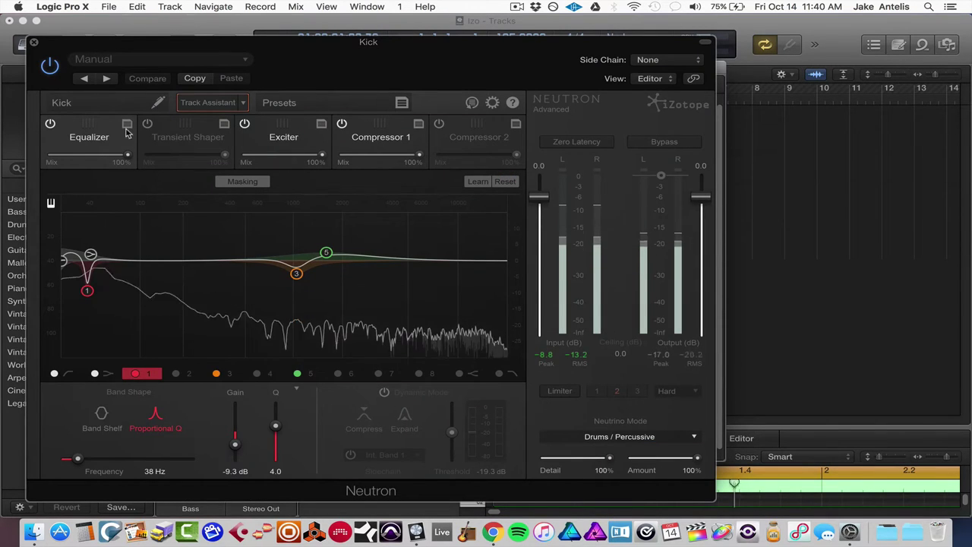
left_click(182, 134)
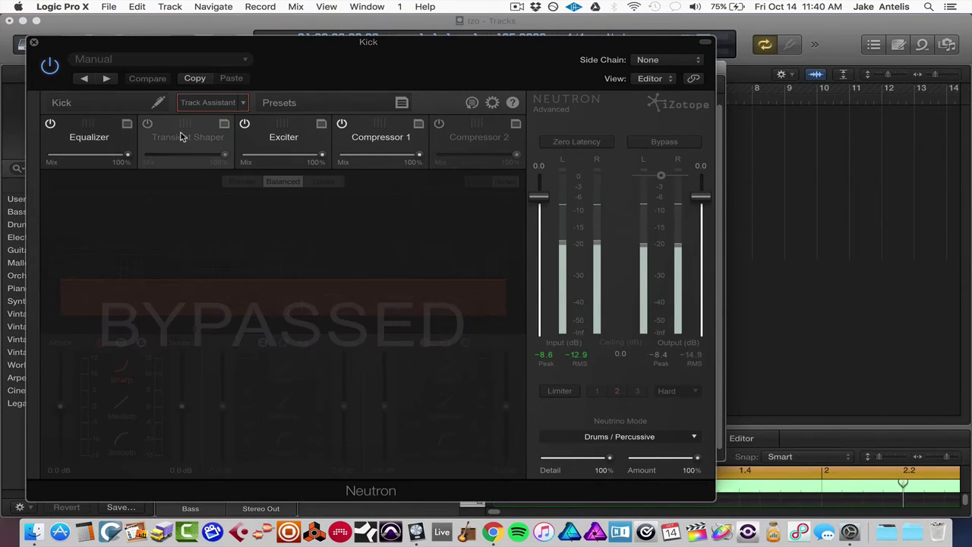
left_click(285, 138)
left_click(386, 137)
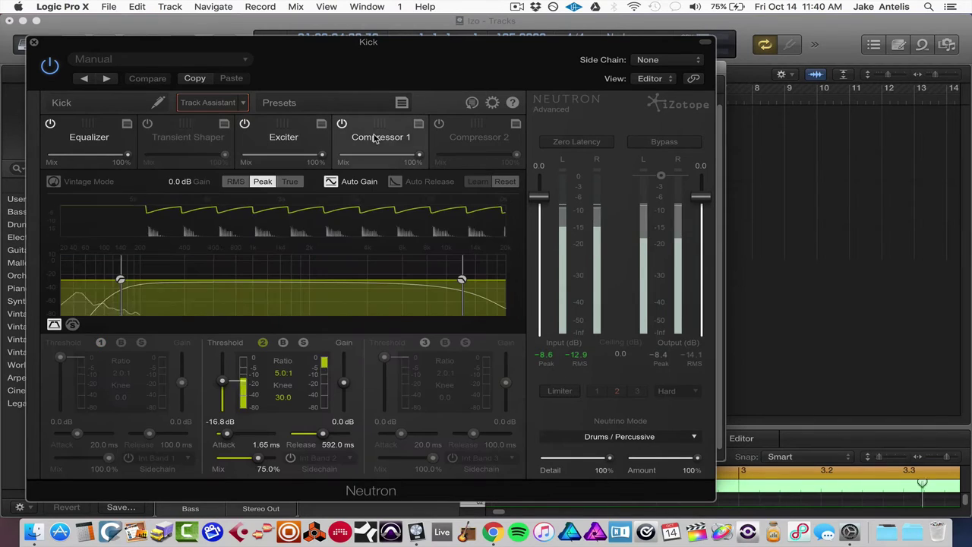
left_click(471, 140)
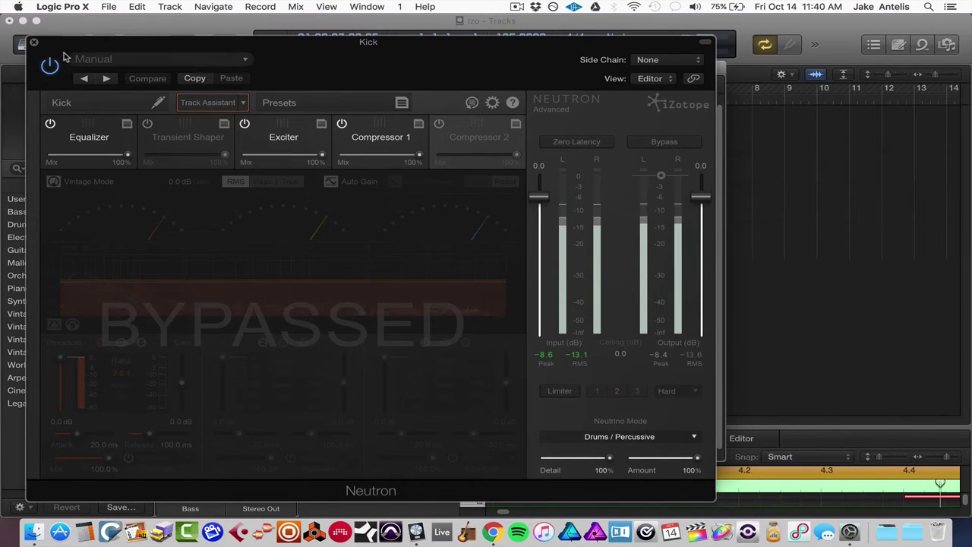
left_click(34, 42)
- Open the HiHats' Neutron and review its Exciter and first Compressor during playback
left_click(548, 170)
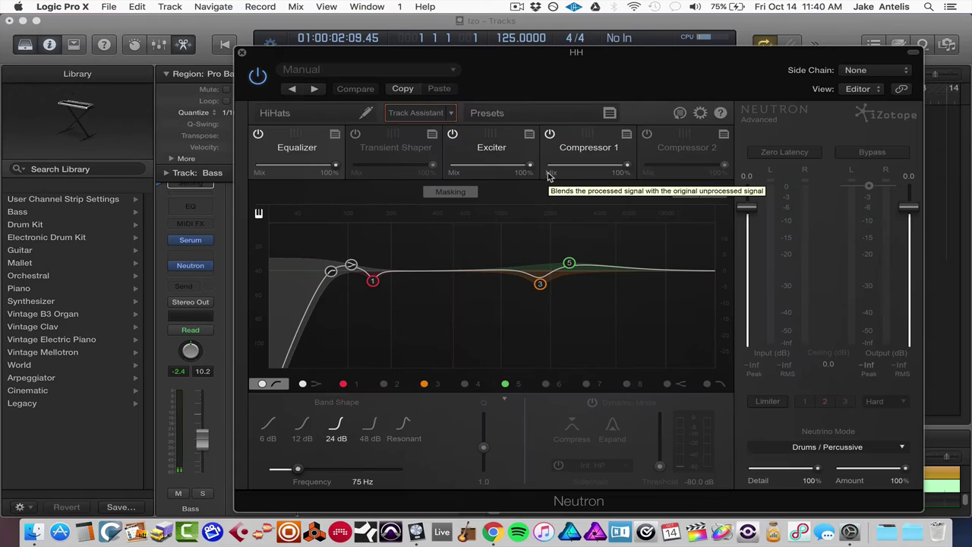
key("space")
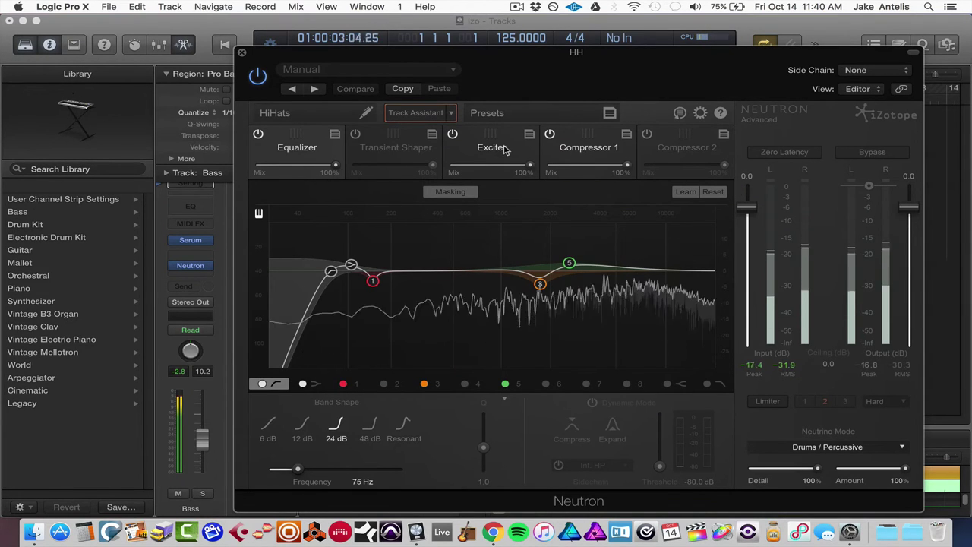
left_click(505, 150)
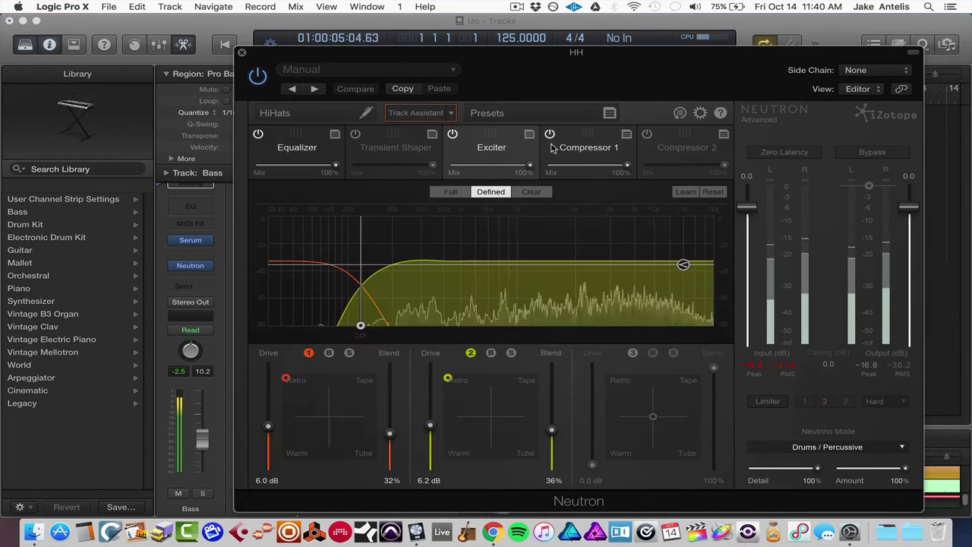
left_click(598, 147)
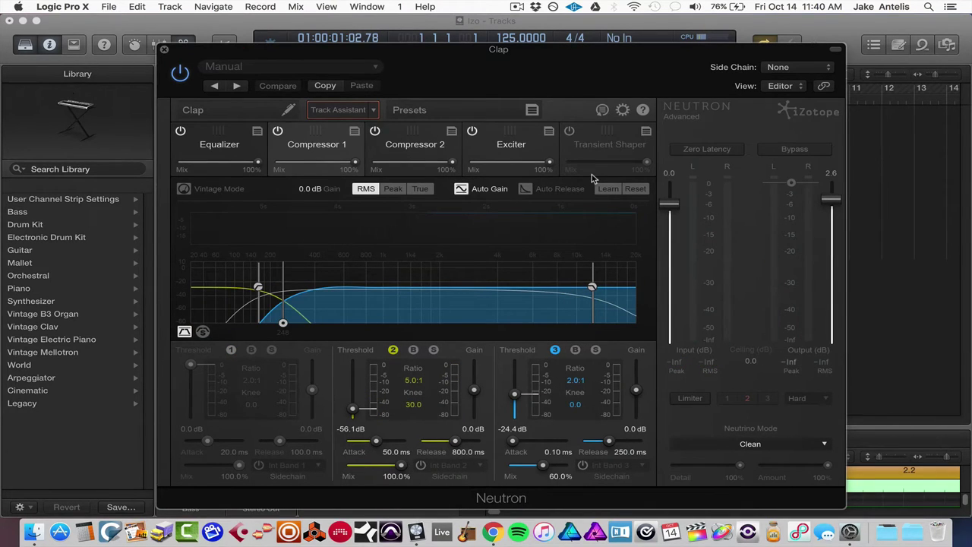
- Review the Clap's Equalizer, both Compressors and Exciter in its Neutron
left_click(219, 146)
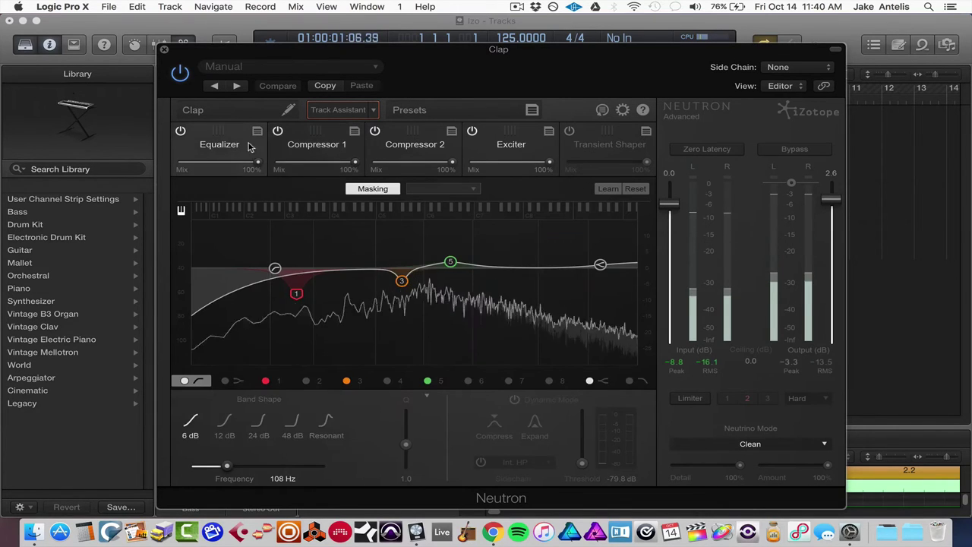
left_click(299, 147)
left_click(399, 147)
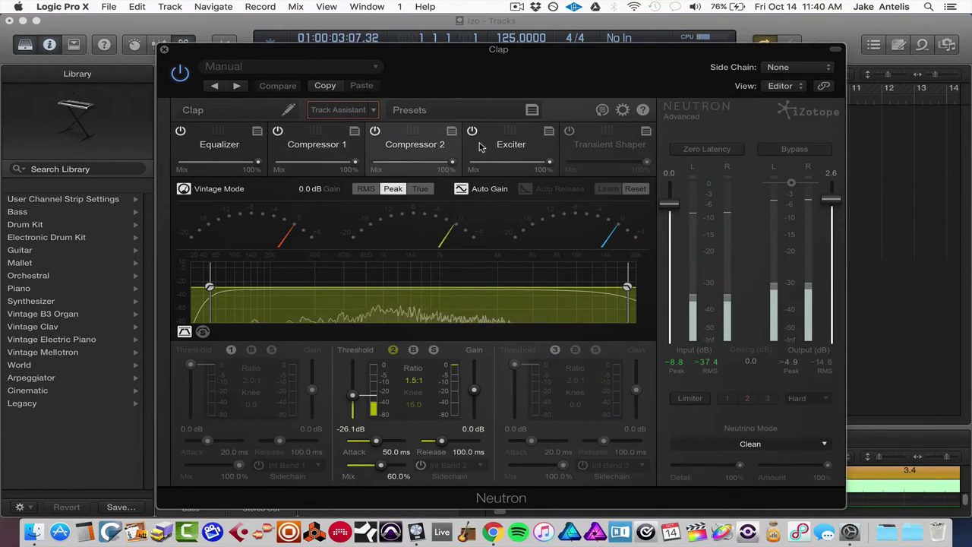
left_click(483, 147)
- Enable the clap's Transient Shaper module and bring up its attack and sustain controls
left_click(585, 140)
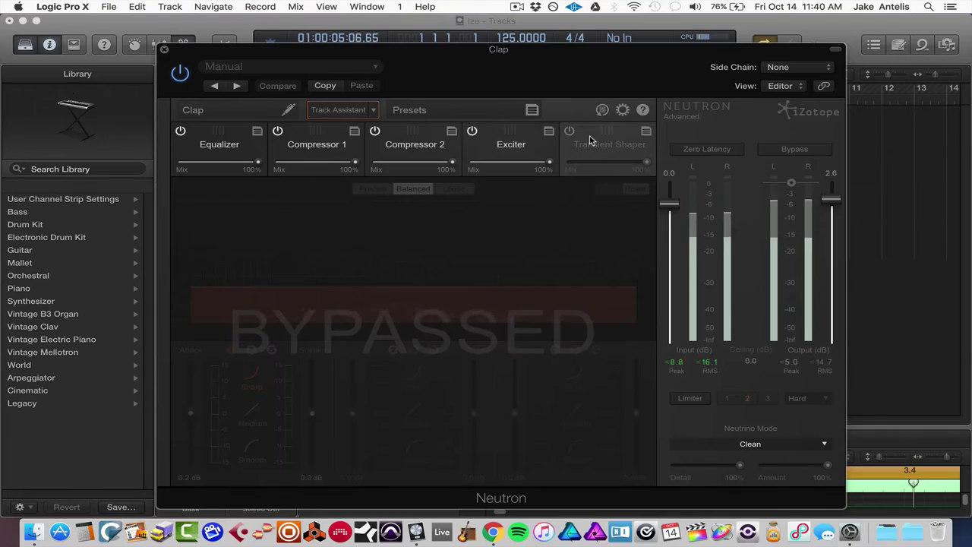
left_click(216, 146)
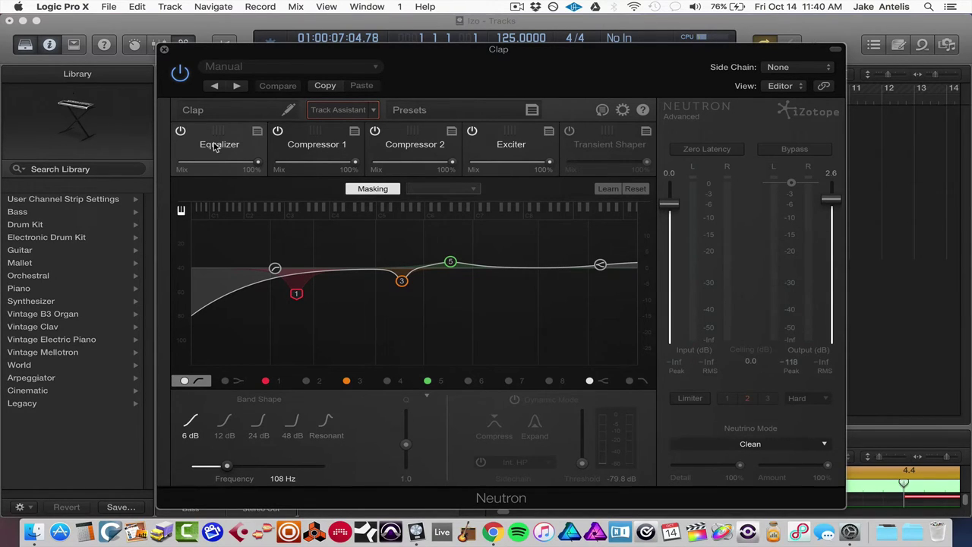
left_click(570, 133)
left_click(591, 137)
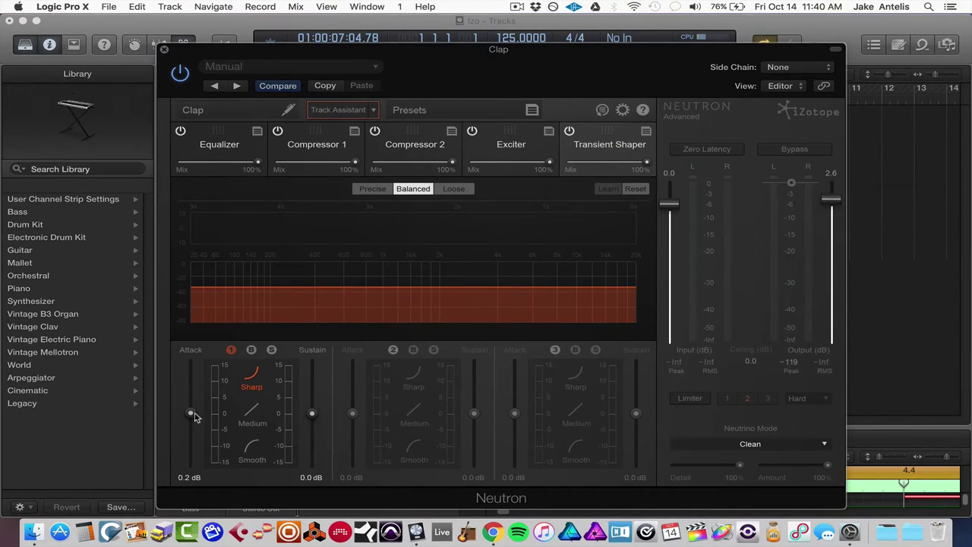
- Raise band 1 attack to 5.2 dB and sustain to 1.7 dB while the clap plays
left_click_drag(193, 417, 195, 411)
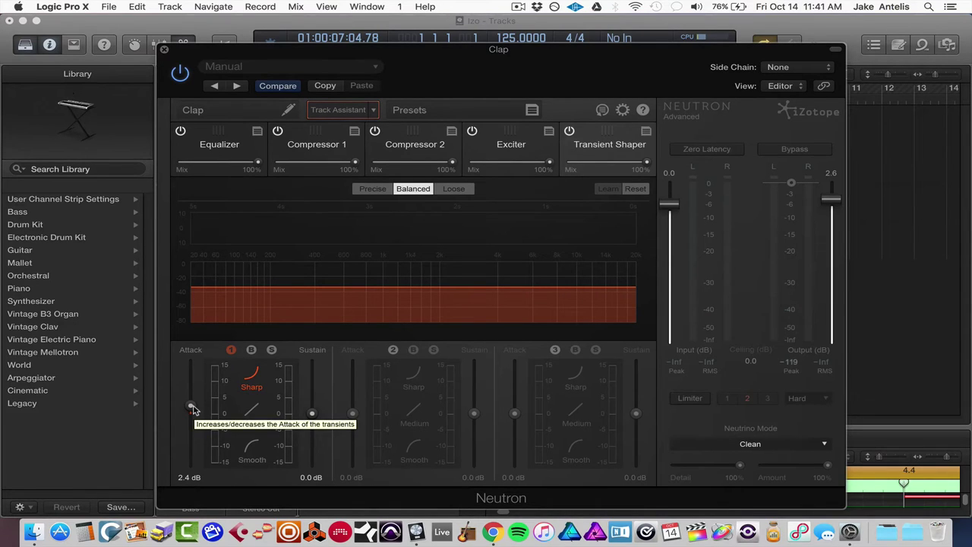
mouse_move(193, 410)
left_mouse_down()
mouse_move(188, 357)
mouse_move(189, 454)
mouse_move(191, 397)
left_mouse_up()
key("space")
left_click_drag(312, 413, 311, 408)
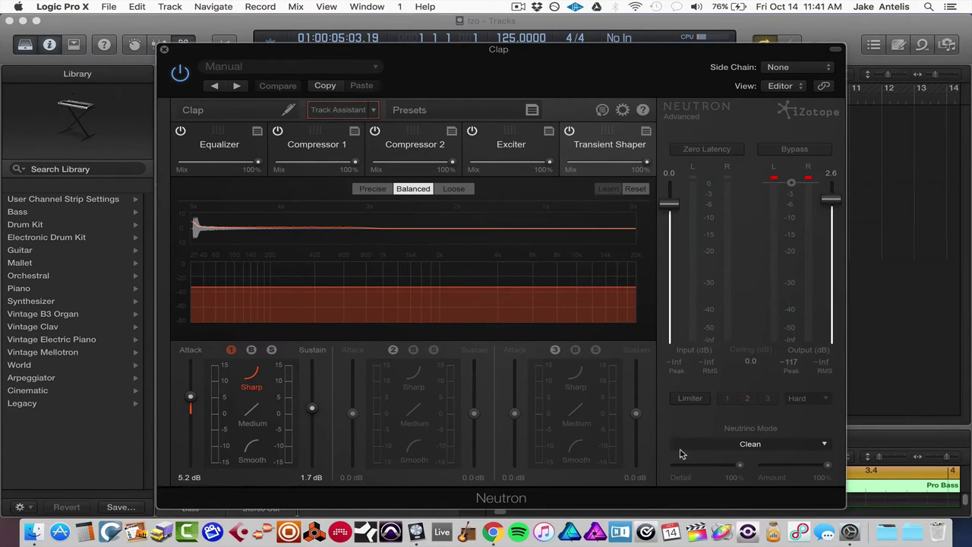
- Check the clap's Neutrino modes, Equalizer, Exciter and Transient Shaper, then enable the output limiter
left_click(752, 445)
left_click(228, 156)
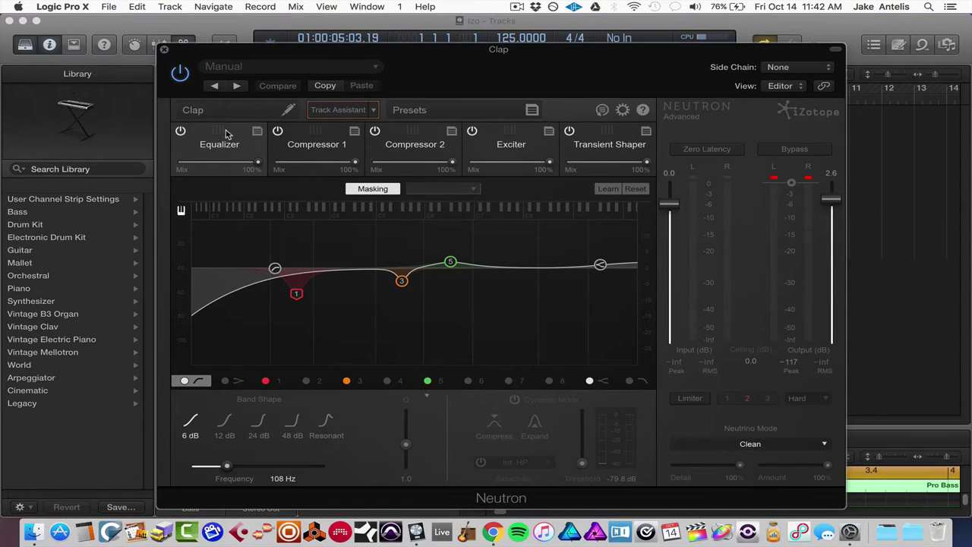
left_click(536, 146)
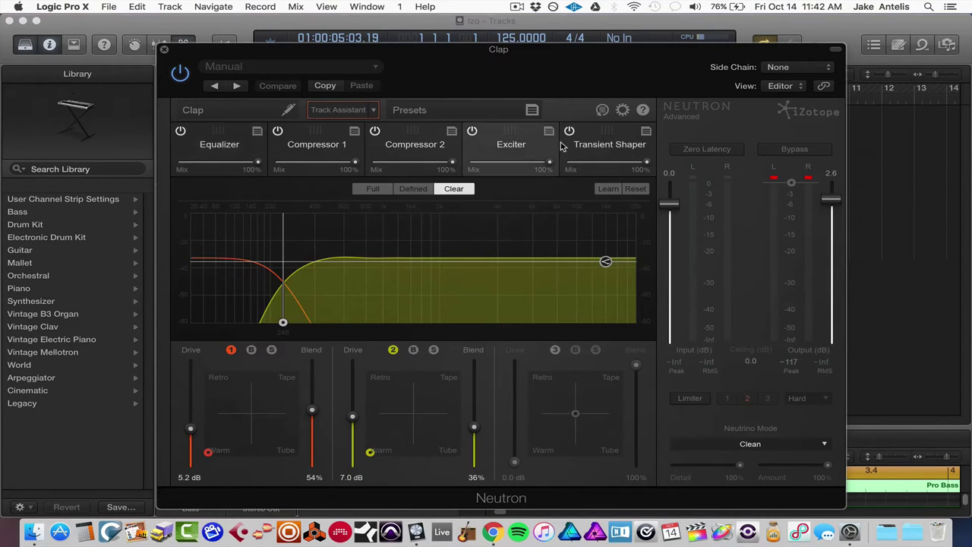
left_click(592, 146)
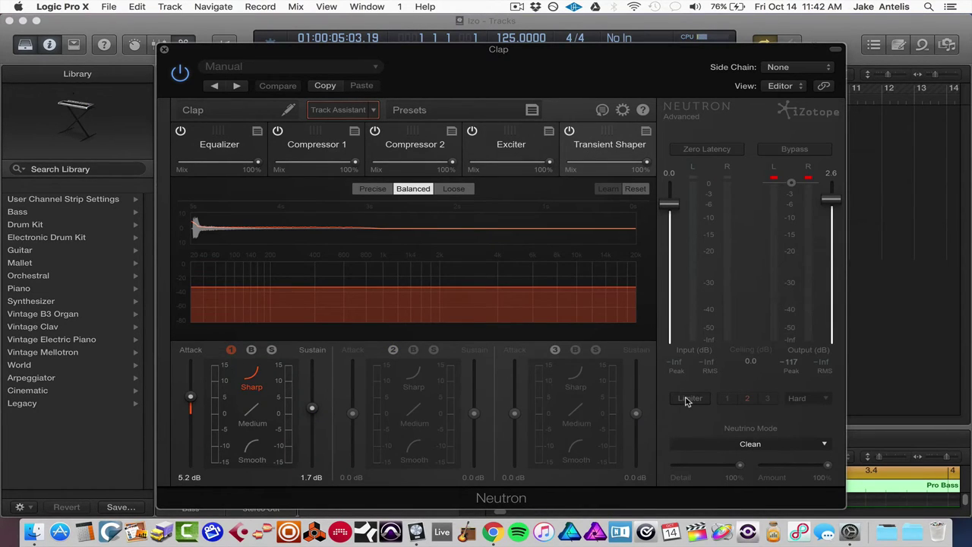
left_click(688, 399)
left_click(797, 398)
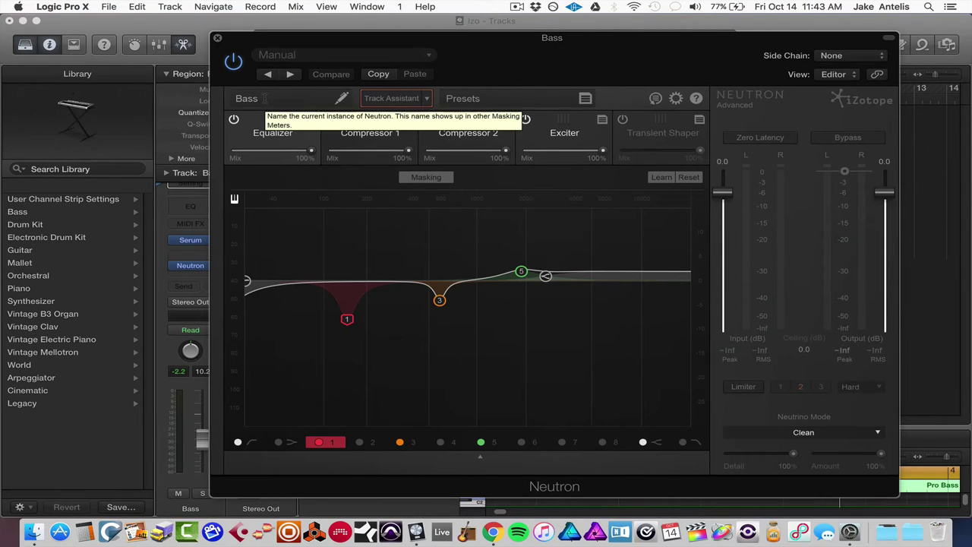
- Compare the bass EQ against the Kick track in Masking, nudging the sensitivity up during playback
left_click(415, 178)
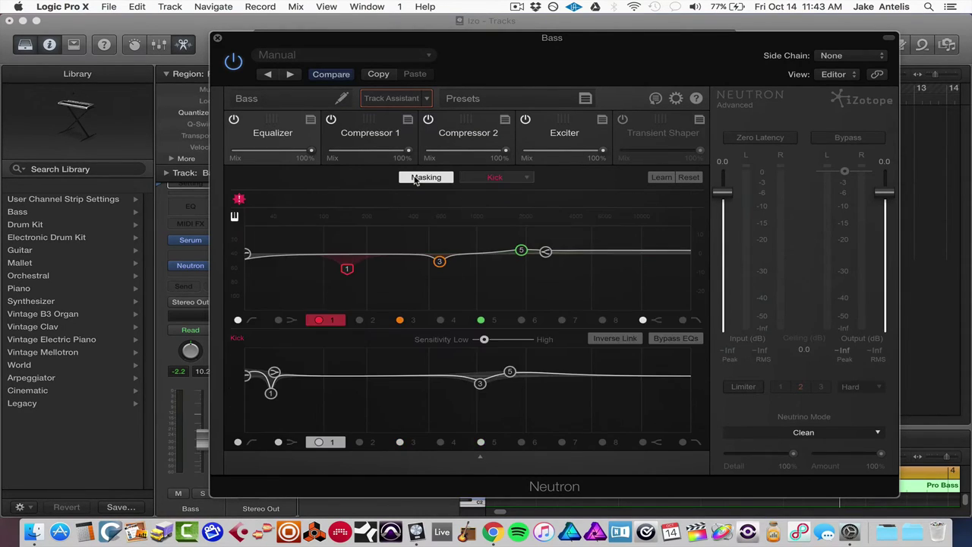
left_click(478, 178)
key("space")
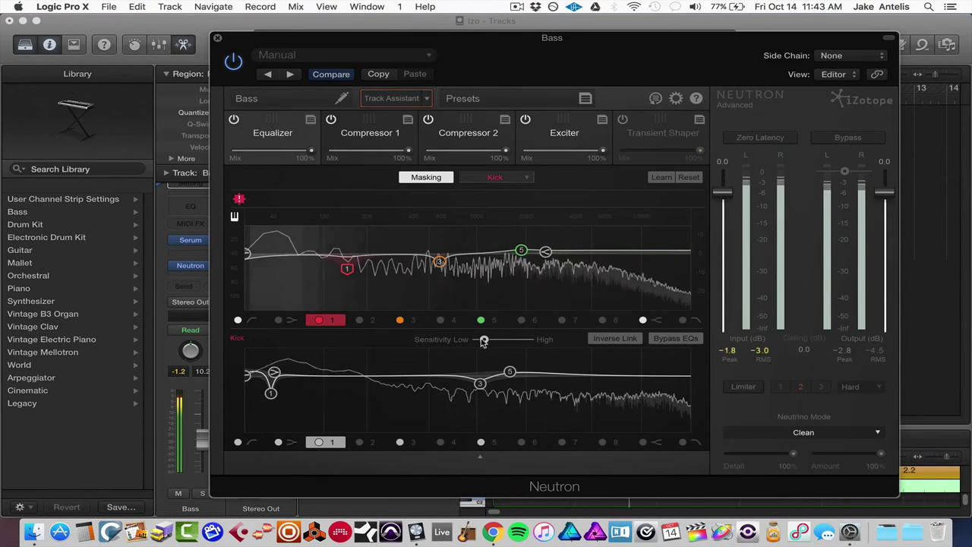
left_click_drag(484, 338, 494, 340)
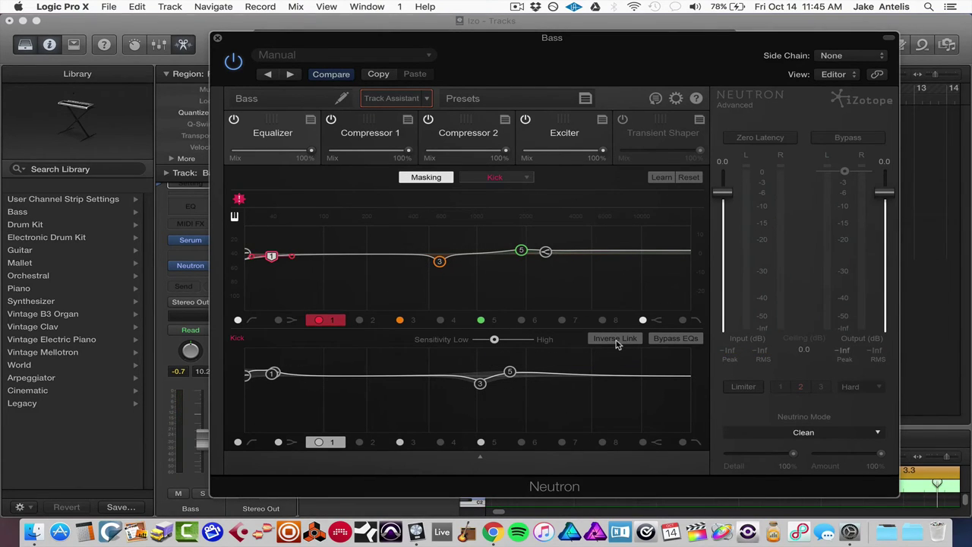
- Enable Inverse Link and boost bass band 1 near 45 Hz while the kick's band 1 cuts there
mouse_move(272, 256)
left_click(605, 341)
left_click_drag(278, 258, 279, 240)
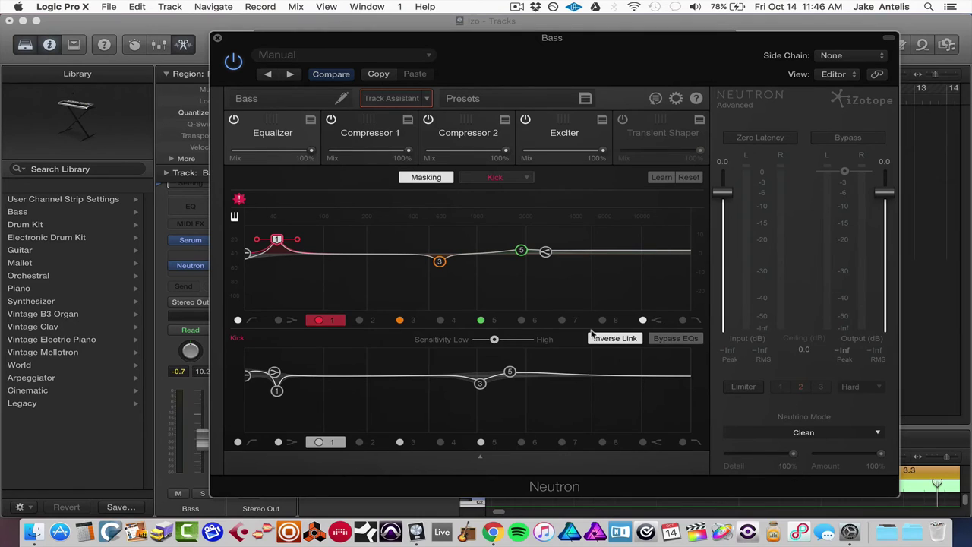
key("space")
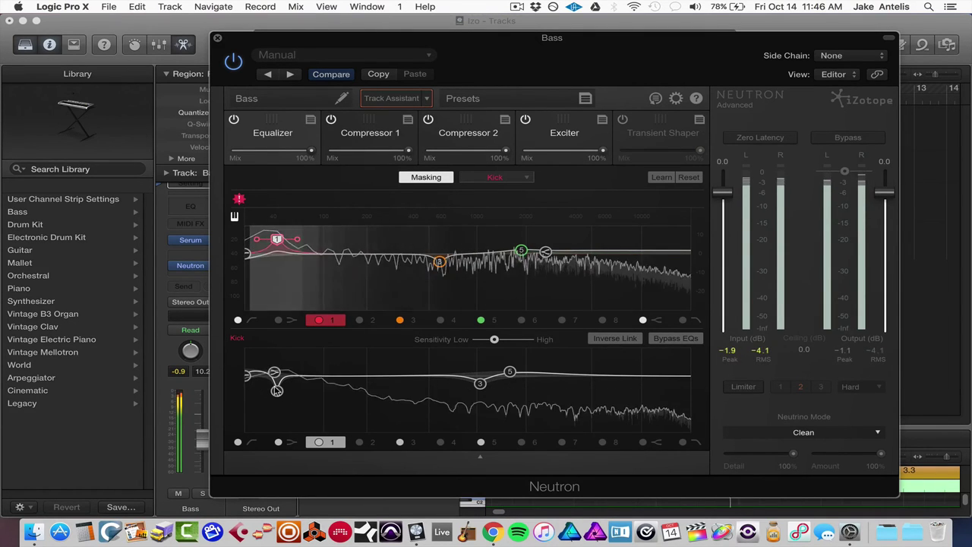
left_click_drag(277, 391, 279, 395)
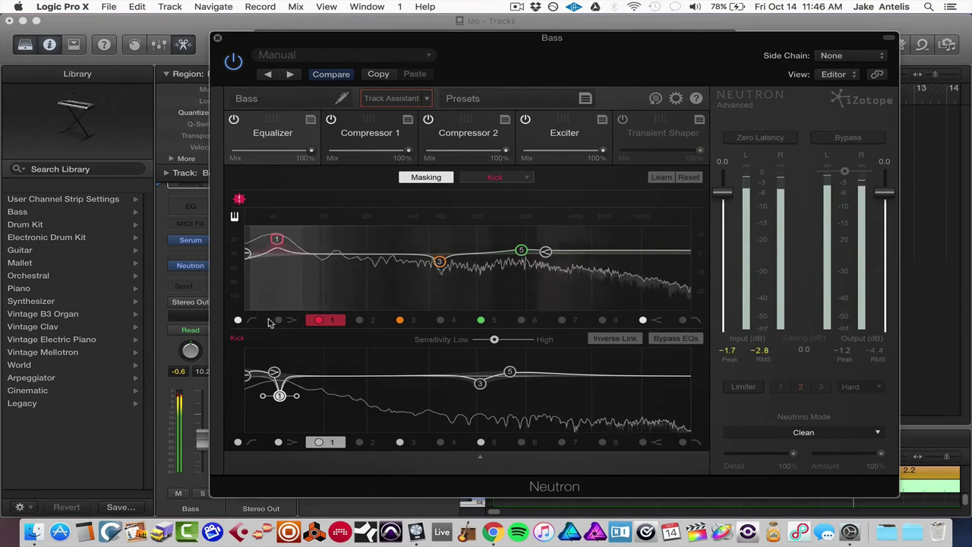
left_click(277, 241)
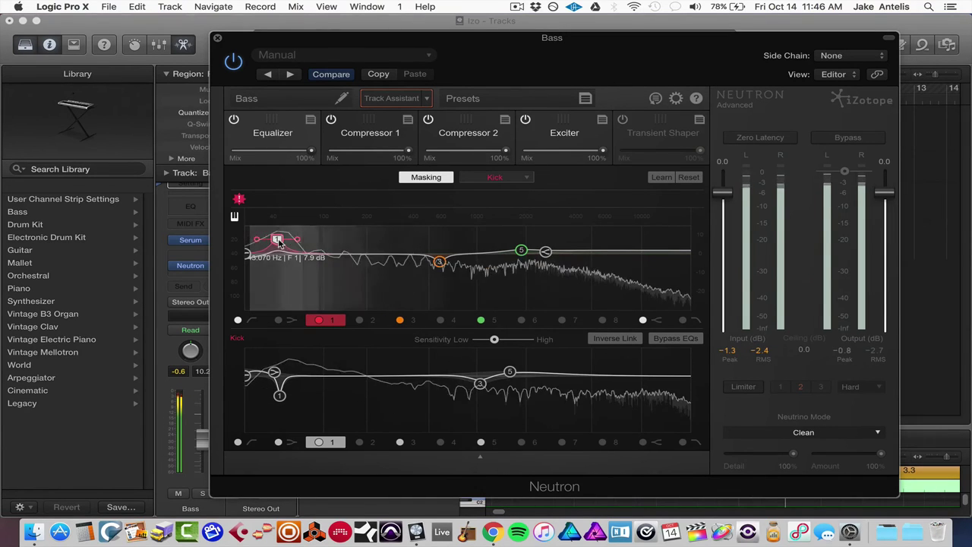
- Set the bass low boost to 47 Hz at 8.5 dB and save the project
left_click_drag(277, 240, 282, 240)
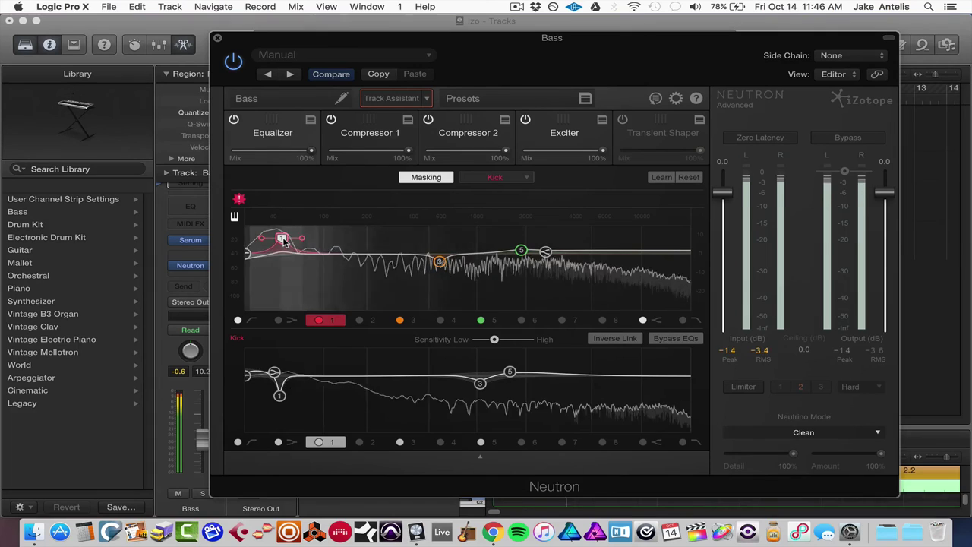
key("space")
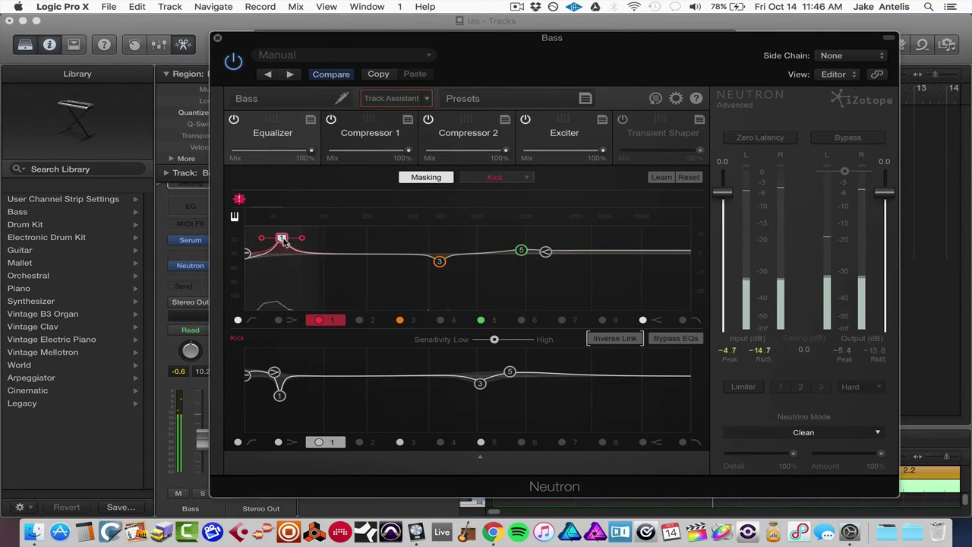
key("super+s")
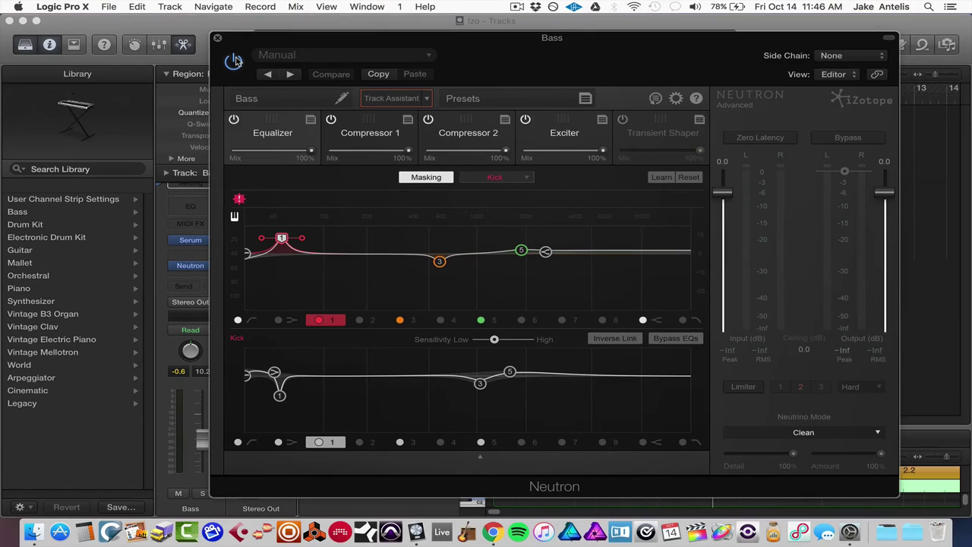
- Compare the bass with Neutron bypassed and then active during playback
left_click(234, 61)
key("space")
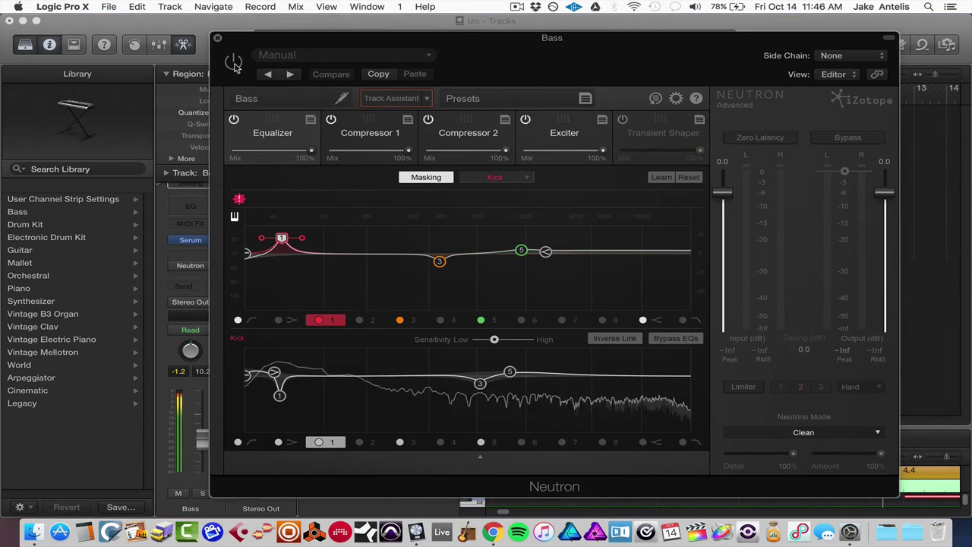
left_click(234, 62)
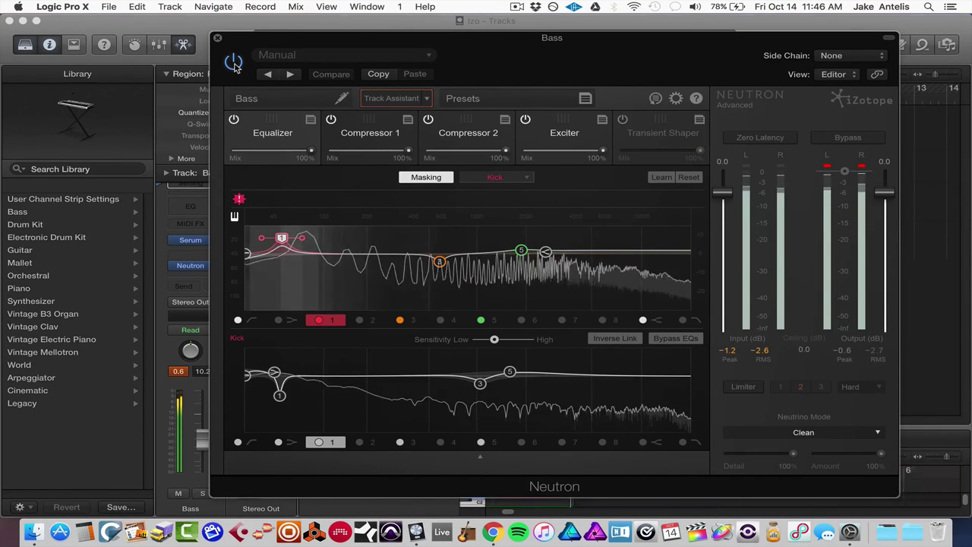
key("space")
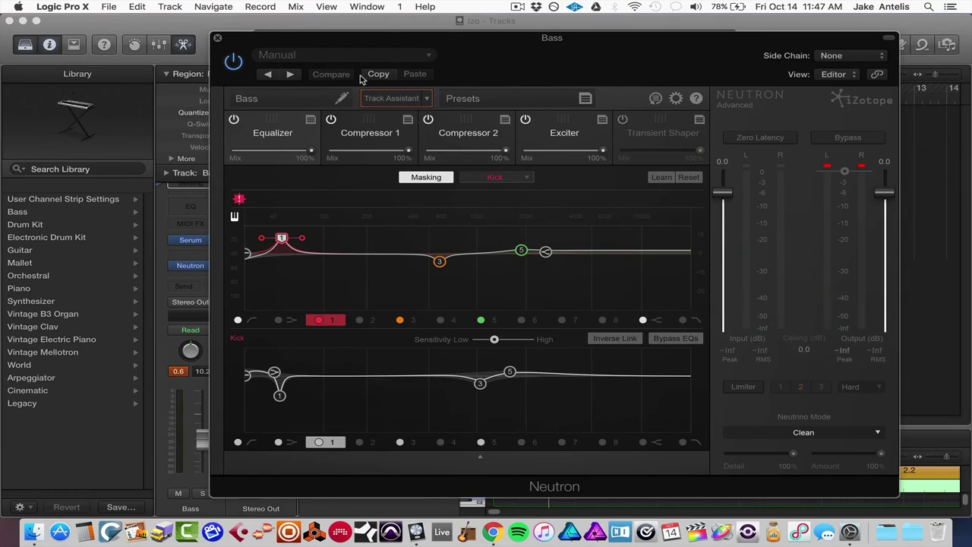
- Copy the Bass track's Neutron settings using the plugin header's Copy button
left_click(378, 74)
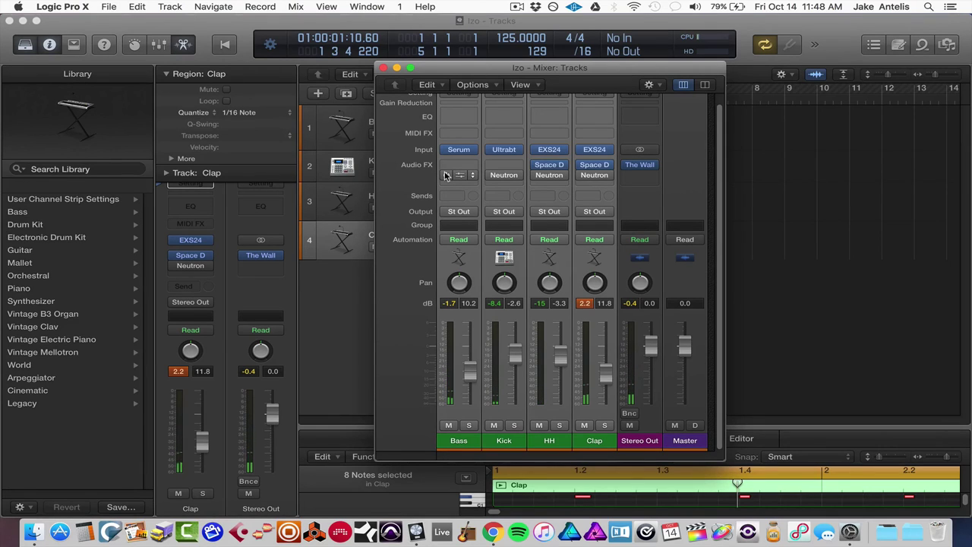
- Play the beat from the start with every plugin in the project bypassed
key("Return")
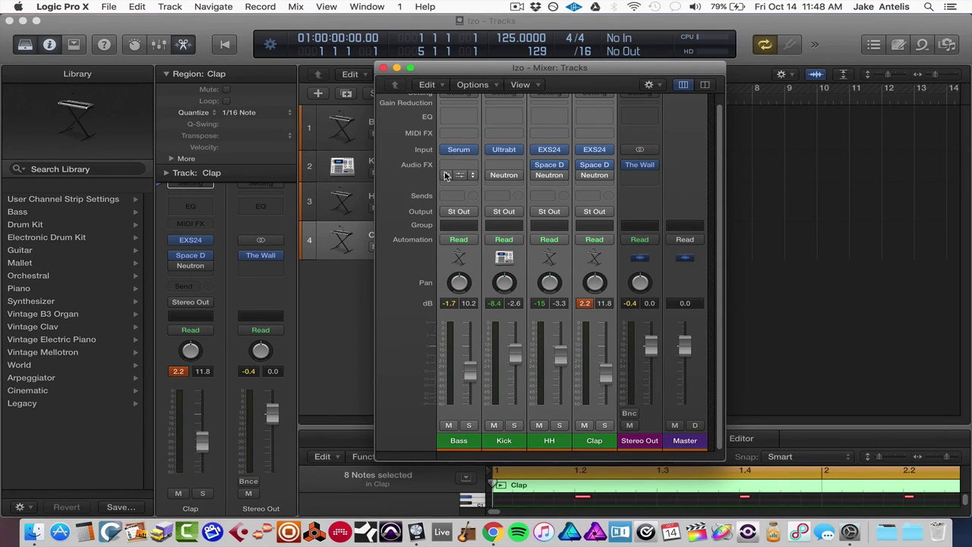
key("ctrl+b")
key("space")
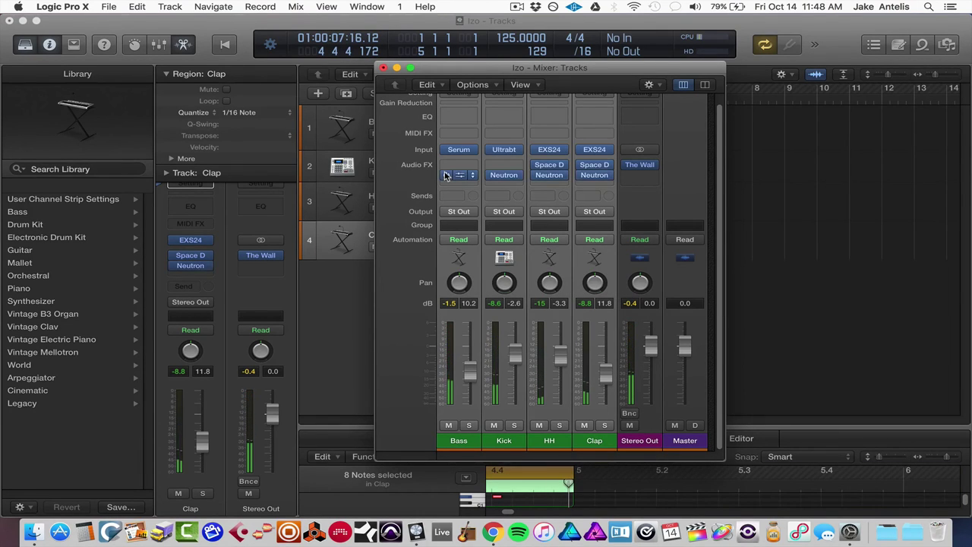
- Re-enable all plugins, replay the beat, clear the channel peak readouts and close the Mixer
left_click(446, 175, "alt")
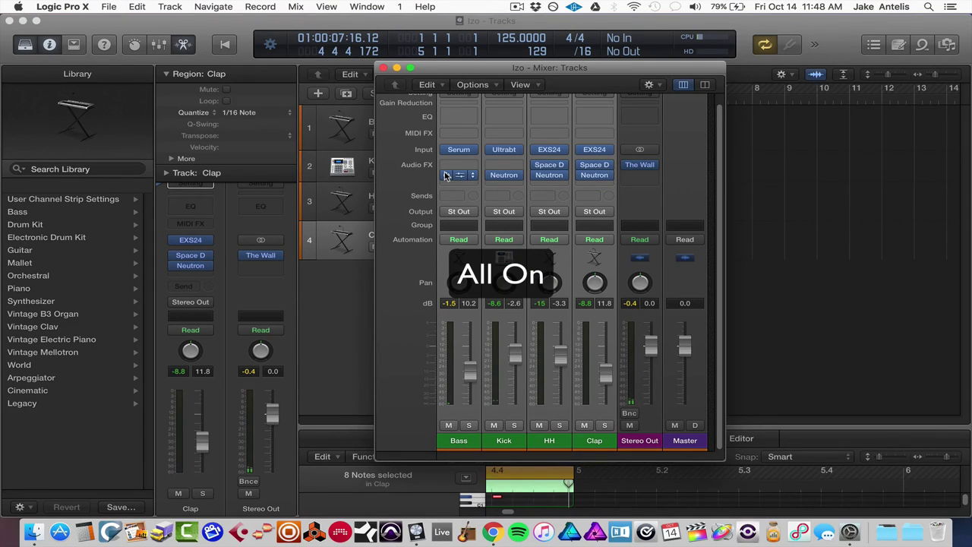
key("space")
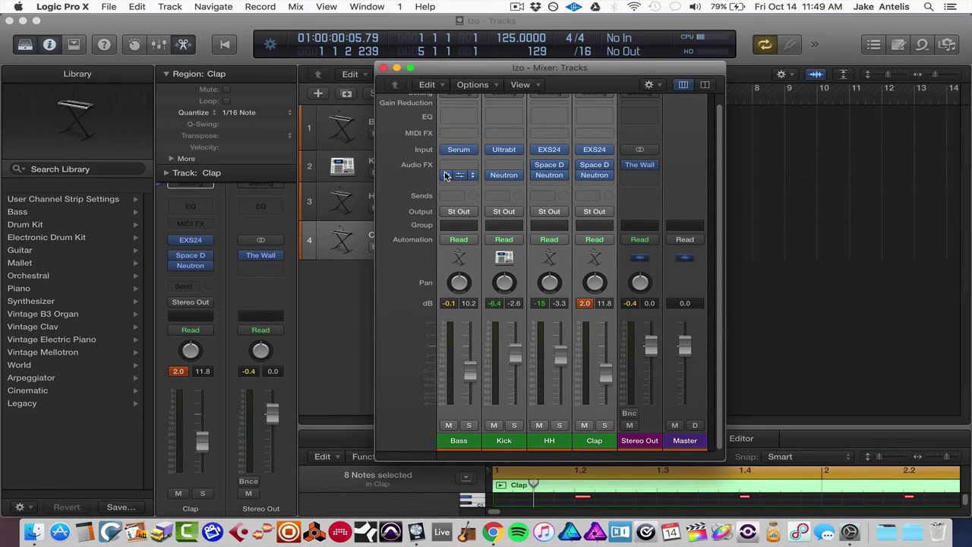
left_click(582, 304)
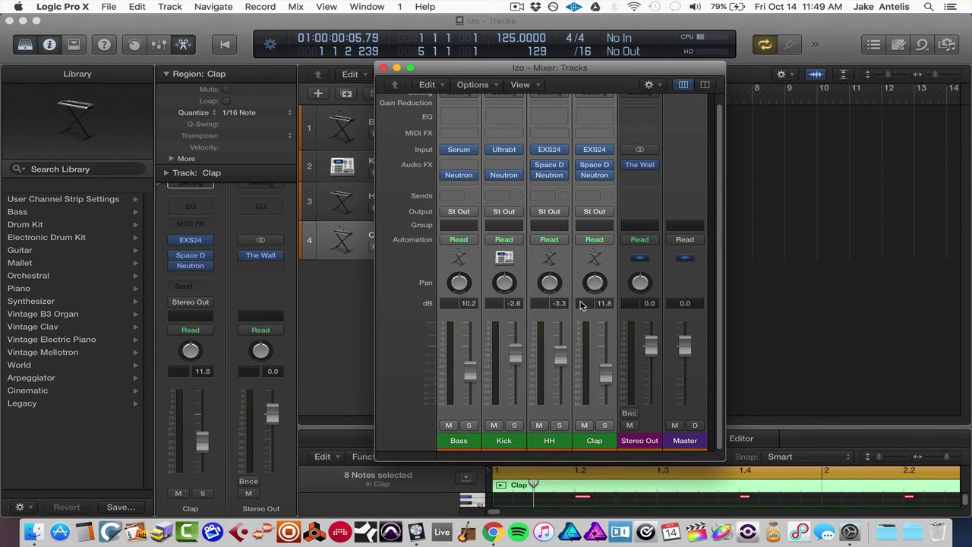
left_click(385, 69)
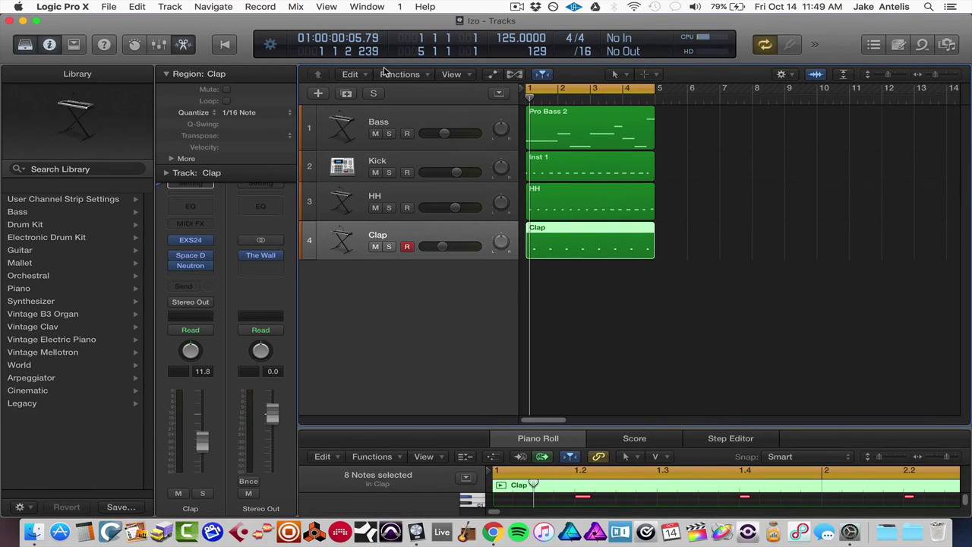